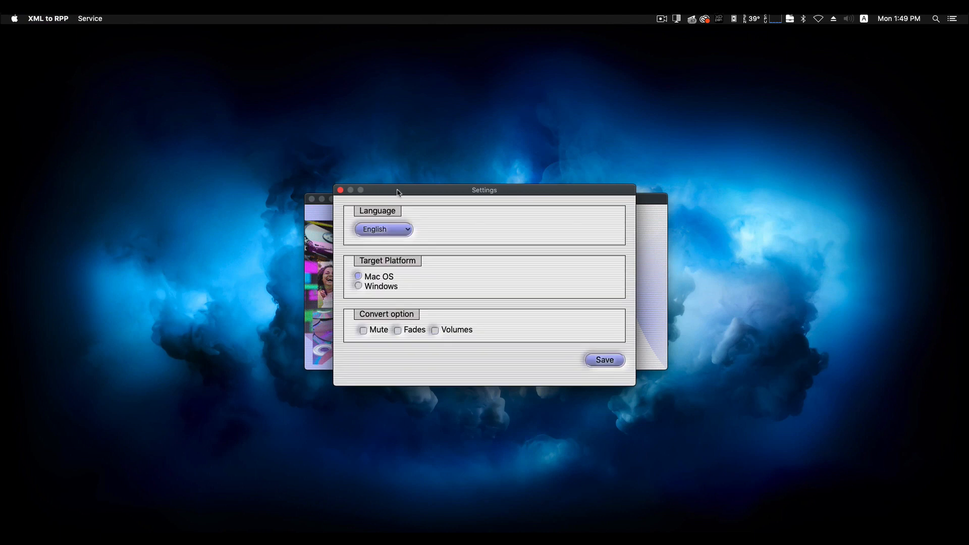
Look through the interface languages offered in the converter settings, keep English, and close the settings.
{"action": "left_click", "coordinate": [422, 230]}
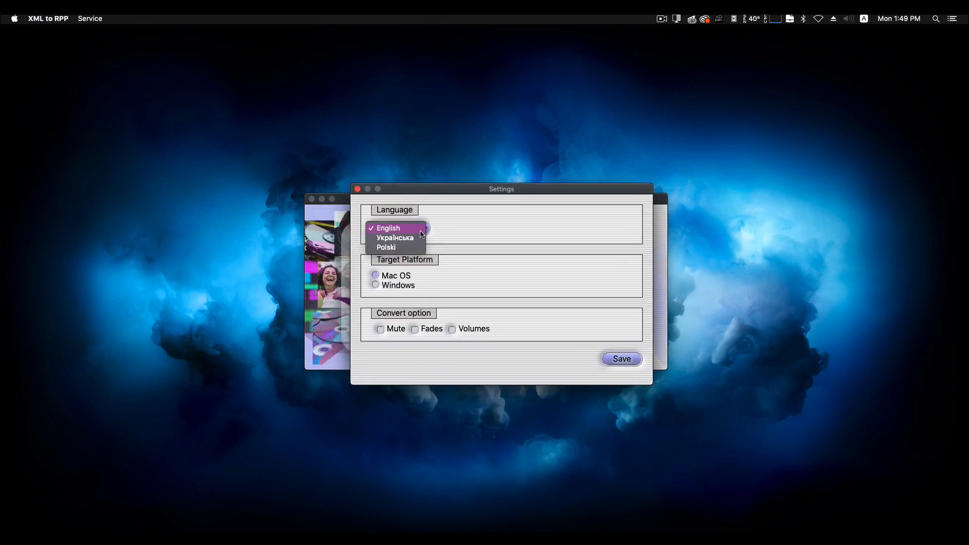
{"action": "left_click", "coordinate": [473, 228]}
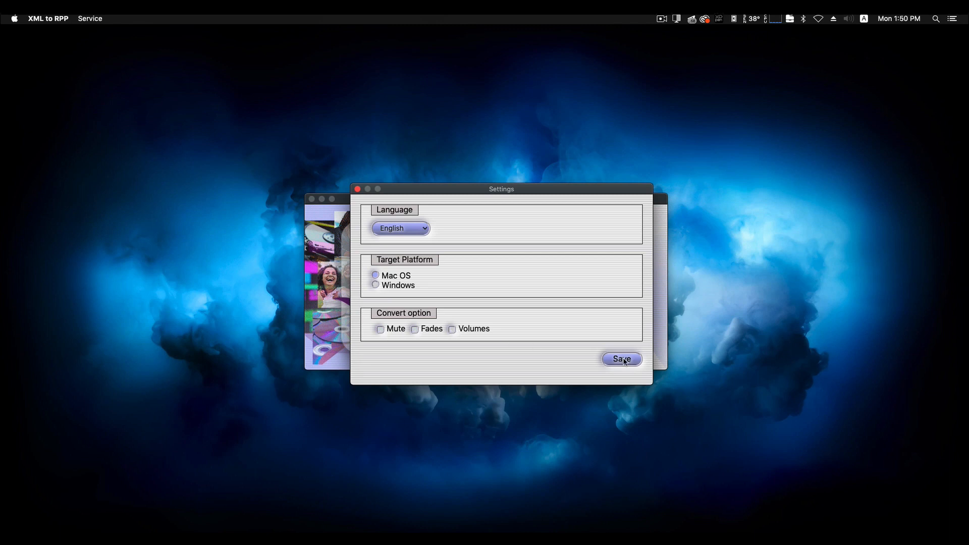
{"action": "left_click", "coordinate": [357, 190]}
Open the registration window with its name and key fields, look it over, and close it.
{"action": "left_click", "coordinate": [85, 19]}
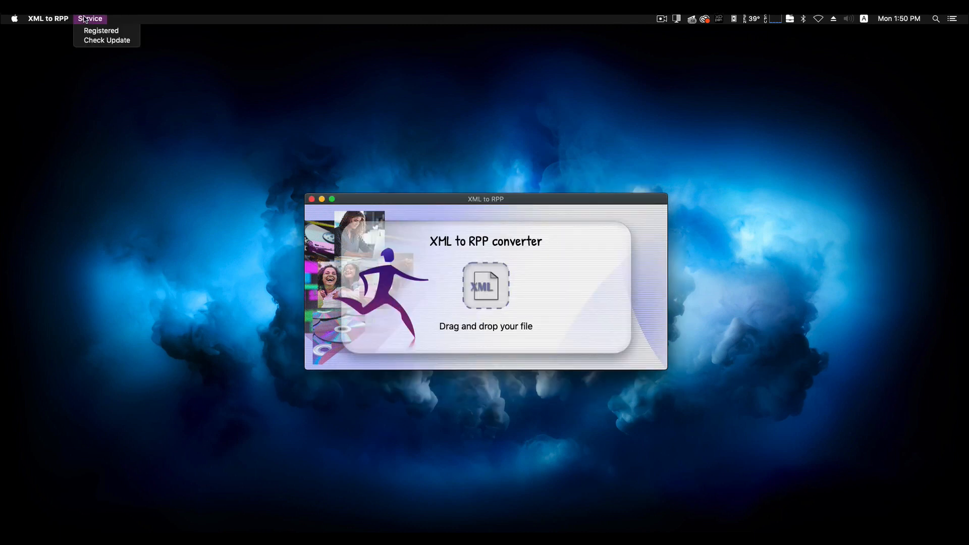
{"action": "left_click", "coordinate": [91, 31]}
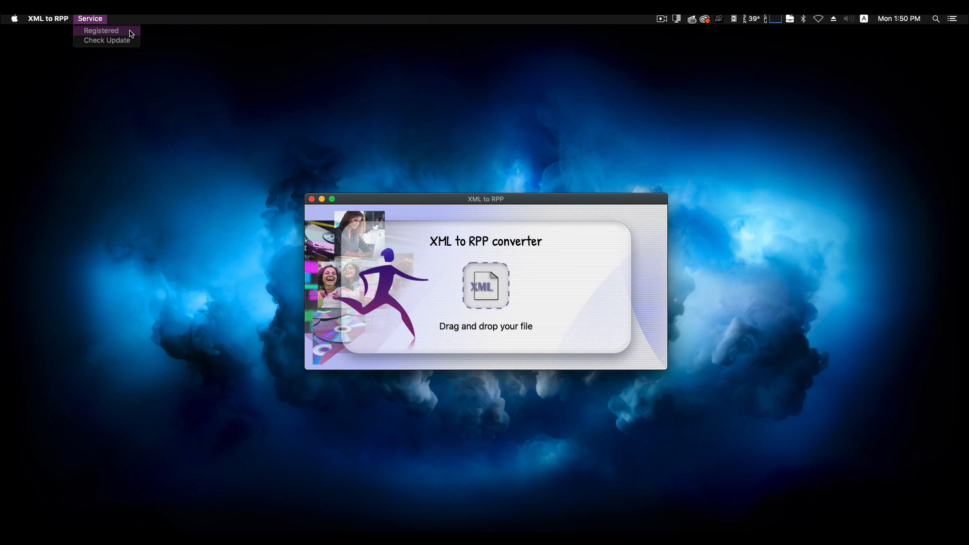
{"action": "left_click_drag", "start_coordinate": [441, 235], "coordinate": [450, 235]}
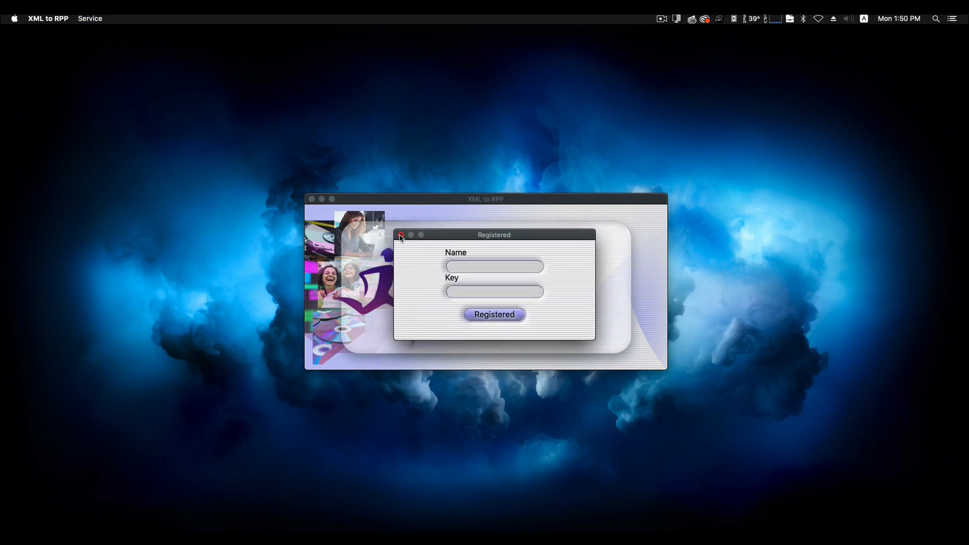
{"action": "left_click", "coordinate": [400, 235]}
Check for a converter update and close the update window.
{"action": "left_click", "coordinate": [95, 19]}
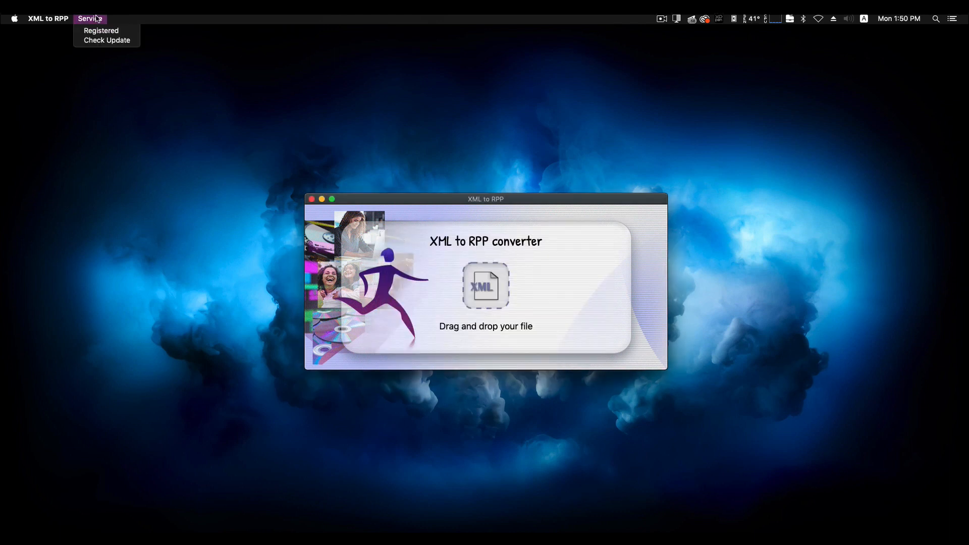
{"action": "left_click", "coordinate": [103, 41]}
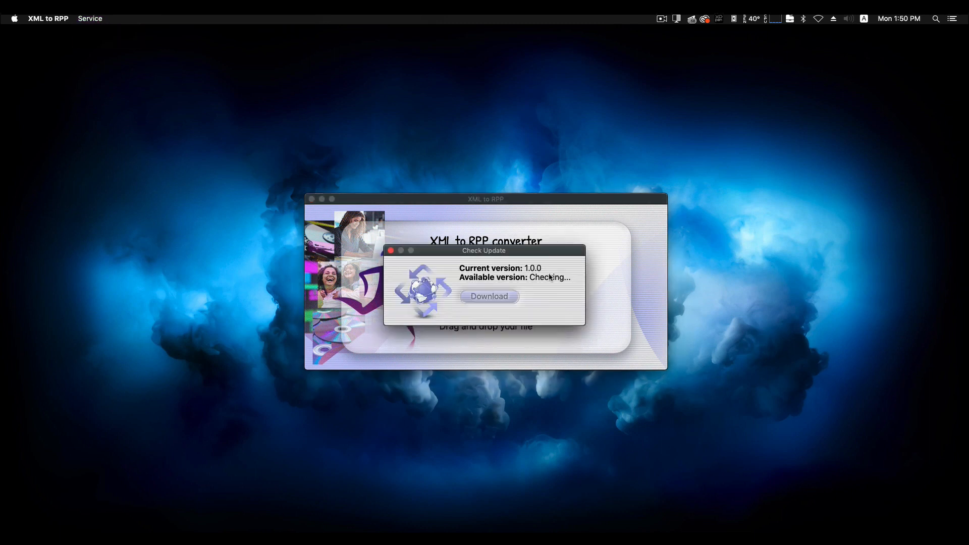
{"action": "left_click", "coordinate": [390, 250]}
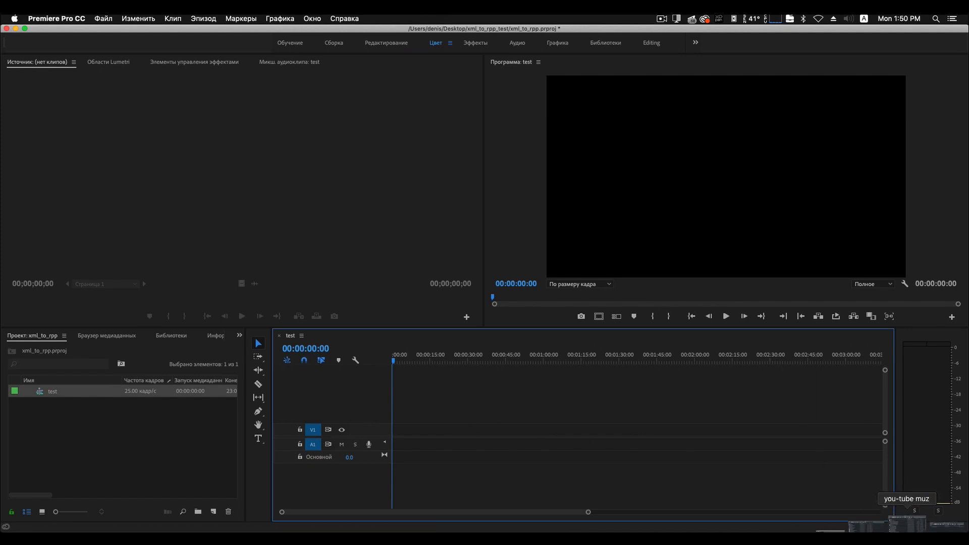
Import Ducky_Funk.mp3 from the you-tube muz folder into the xml_to_rpp project in Premiere Pro and minimise the folder window.
{"action": "left_click", "coordinate": [880, 526]}
{"action": "scroll", "coordinate": [398, 242], "scroll_direction": "down", "scroll_amount": 10}
{"action": "left_click_drag", "start_coordinate": [393, 228], "coordinate": [141, 436]}
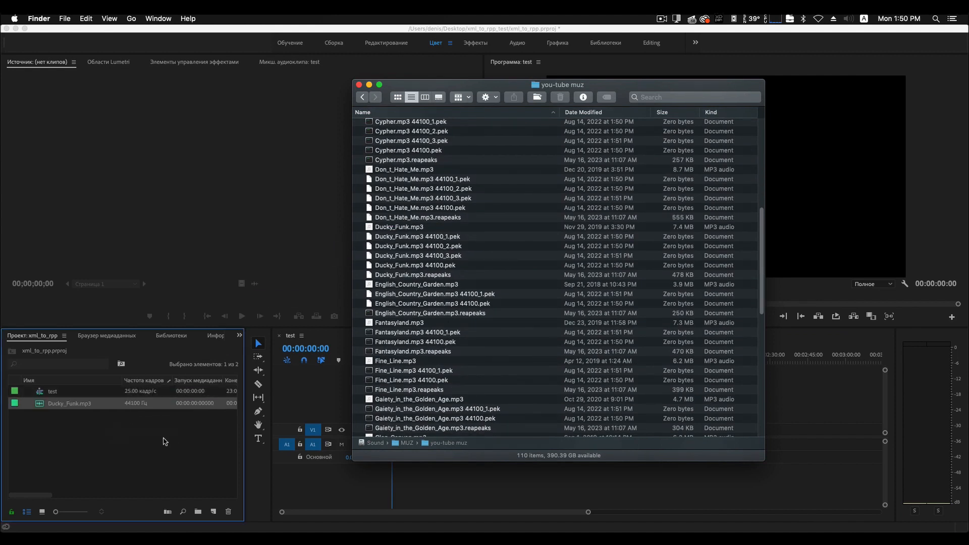
{"action": "left_click", "coordinate": [369, 86]}
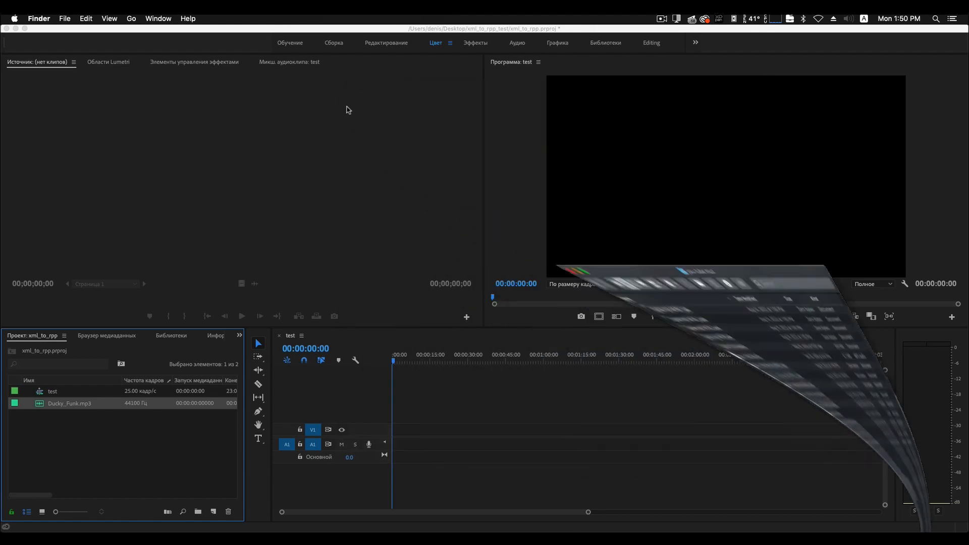
Load Ducky_Funk.mp3 in the source monitor and preview it, stopping at about 00:00:19:15.
{"action": "double_click", "coordinate": [40, 404]}
{"action": "left_click", "coordinate": [58, 145]}
{"action": "key", "text": "space"}
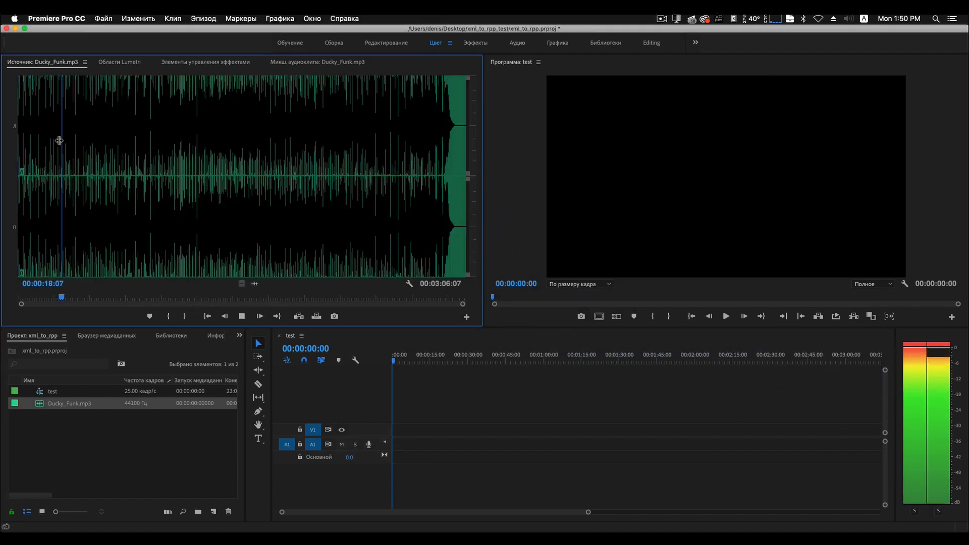
{"action": "key", "text": "space"}
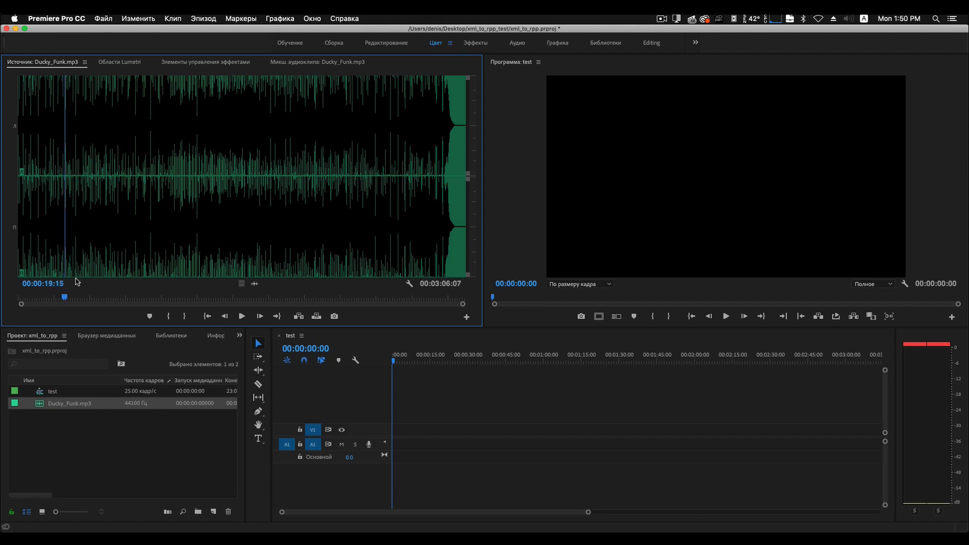
Mark a Ducky_Funk.mp3 excerpt from about 00:00:19:15 to 00:00:24:08 and place its audio on track A1 at about 3 seconds.
{"action": "left_click", "coordinate": [168, 315]}
{"action": "left_click", "coordinate": [77, 137]}
{"action": "left_click_drag", "start_coordinate": [77, 137], "coordinate": [76, 138]}
{"action": "left_click", "coordinate": [190, 315]}
{"action": "left_click_drag", "start_coordinate": [254, 281], "coordinate": [404, 444]}
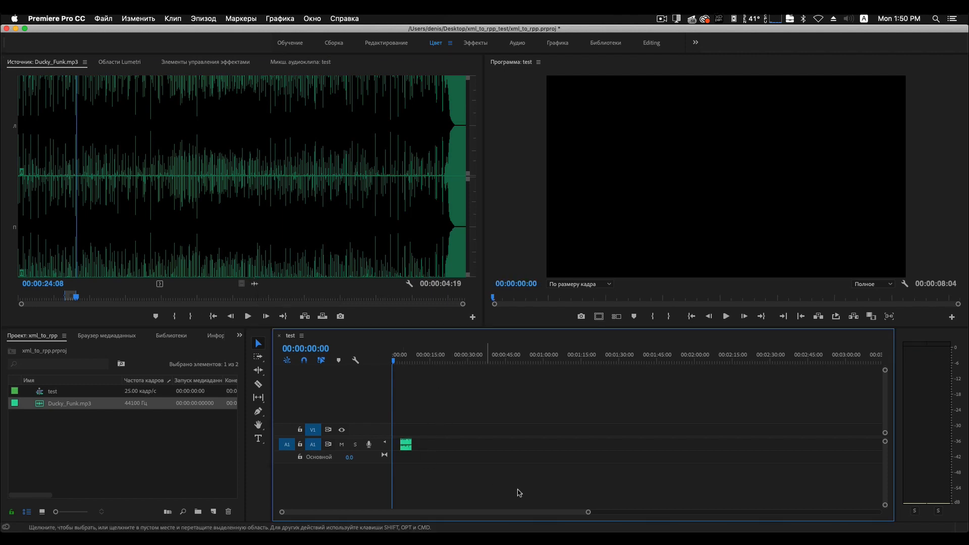
{"action": "left_click_drag", "start_coordinate": [586, 513], "coordinate": [479, 512]}
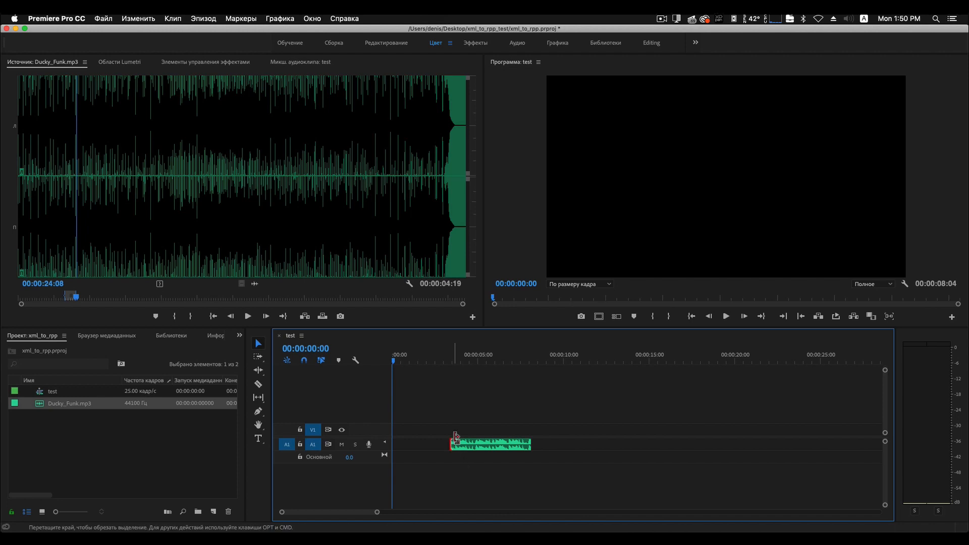
Switch to XML to RPP, toggle the Mute and Fades convert options in its settings, and save.
{"action": "left_click", "coordinate": [768, 524]}
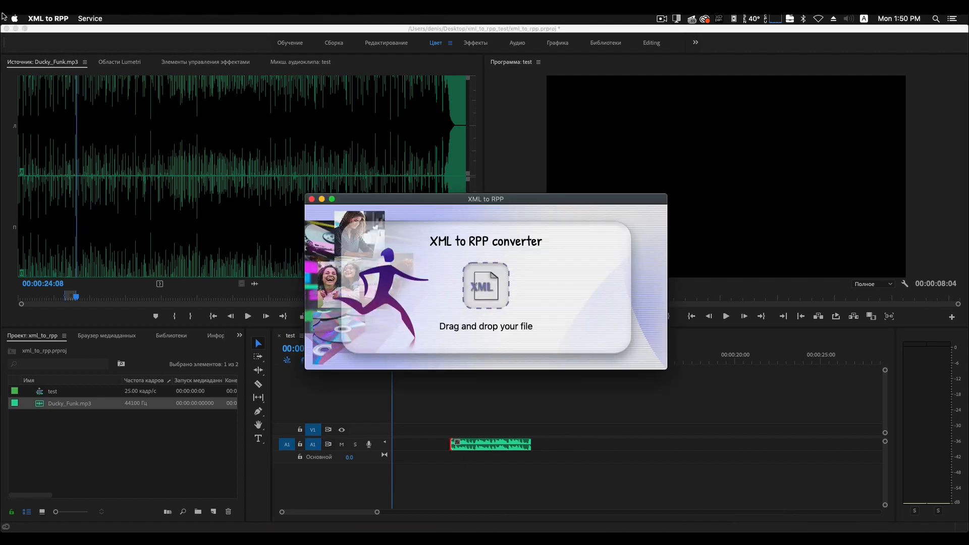
{"action": "left_click", "coordinate": [35, 17]}
{"action": "left_click", "coordinate": [59, 59]}
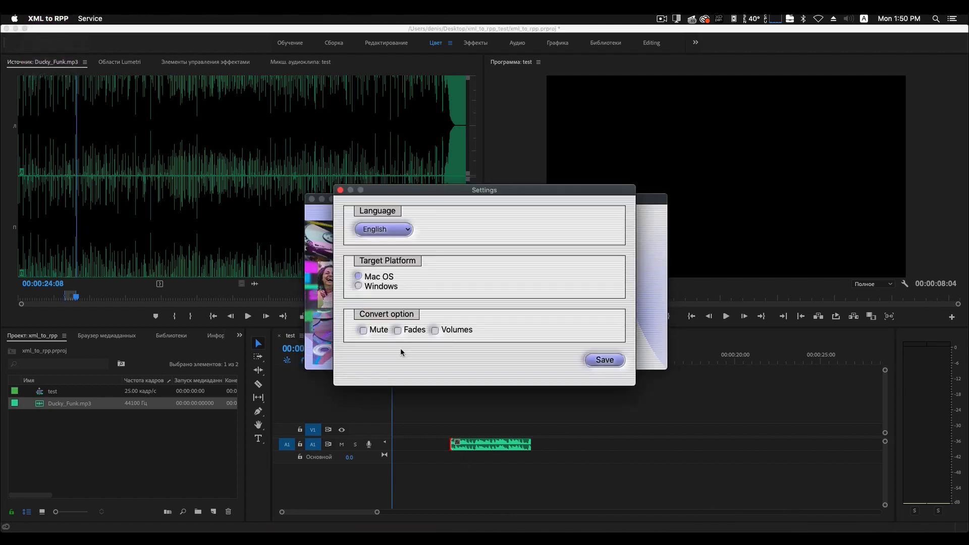
{"action": "left_click", "coordinate": [364, 331]}
{"action": "left_click", "coordinate": [397, 331]}
{"action": "left_click", "coordinate": [607, 362]}
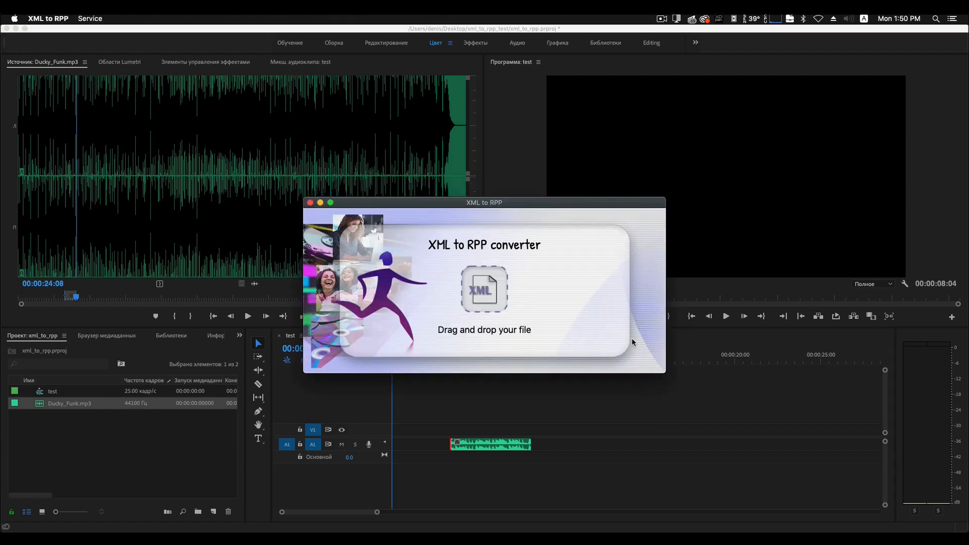
Back in Premiere Pro, apply the Постоянная мощность audio transition to both the start and the end of the clip on A1.
{"action": "left_click", "coordinate": [383, 31]}
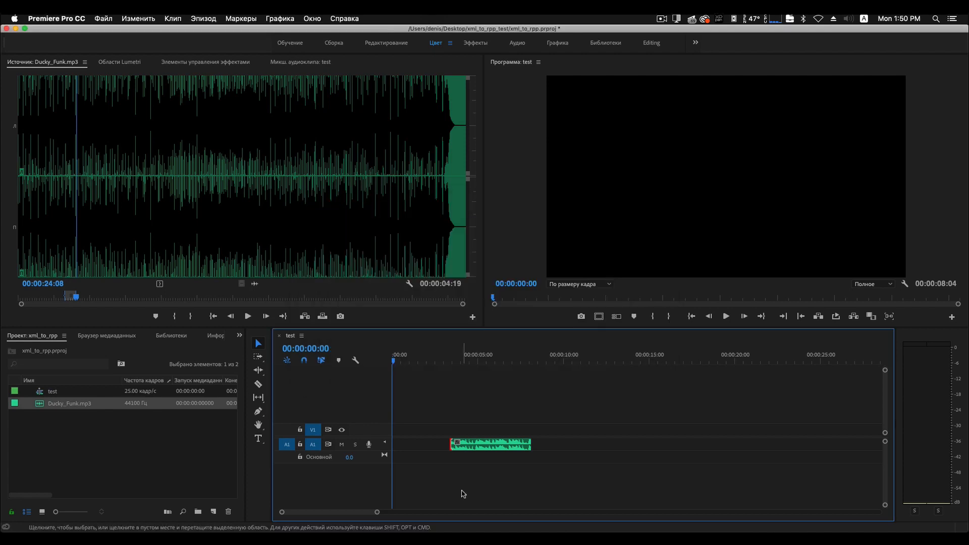
{"action": "left_click", "coordinate": [239, 337]}
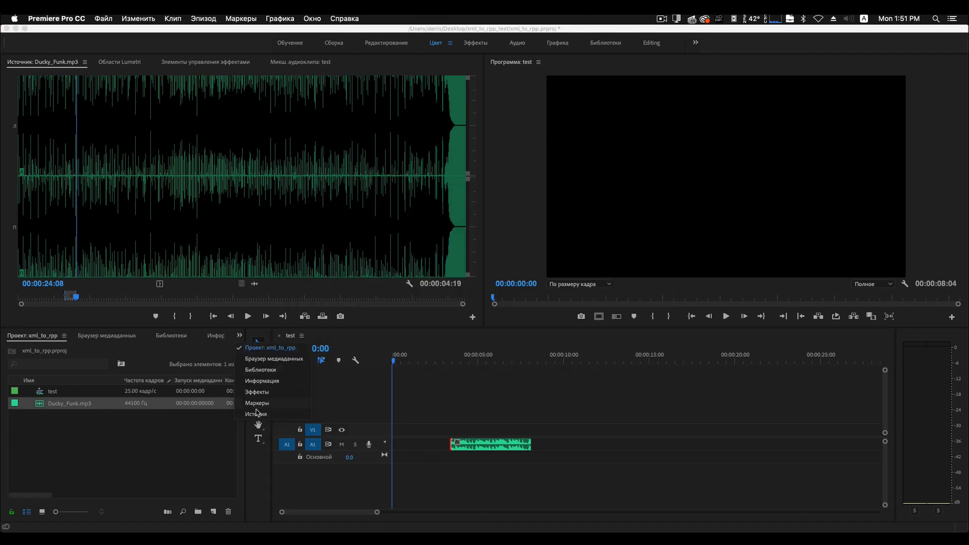
{"action": "left_click", "coordinate": [260, 393]}
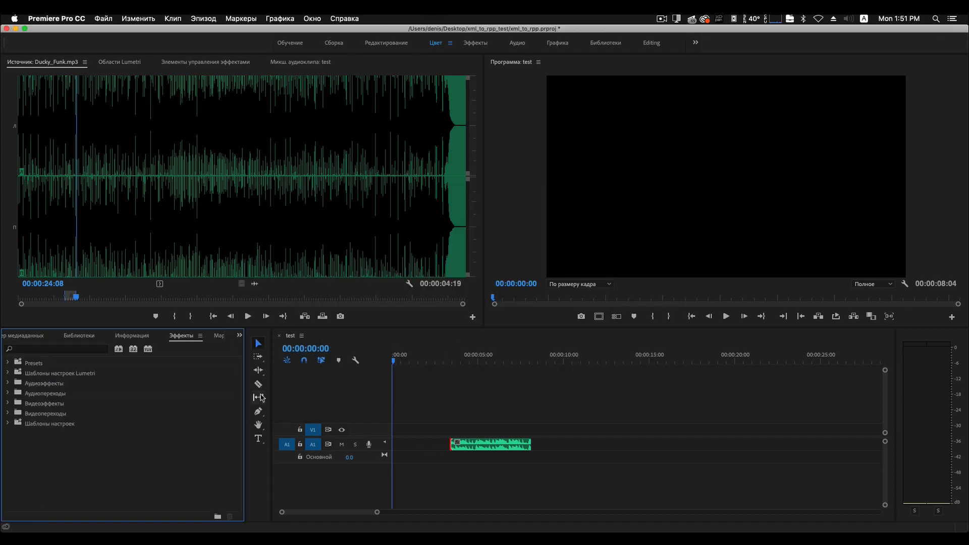
{"action": "left_click", "coordinate": [8, 394]}
{"action": "left_click", "coordinate": [14, 403]}
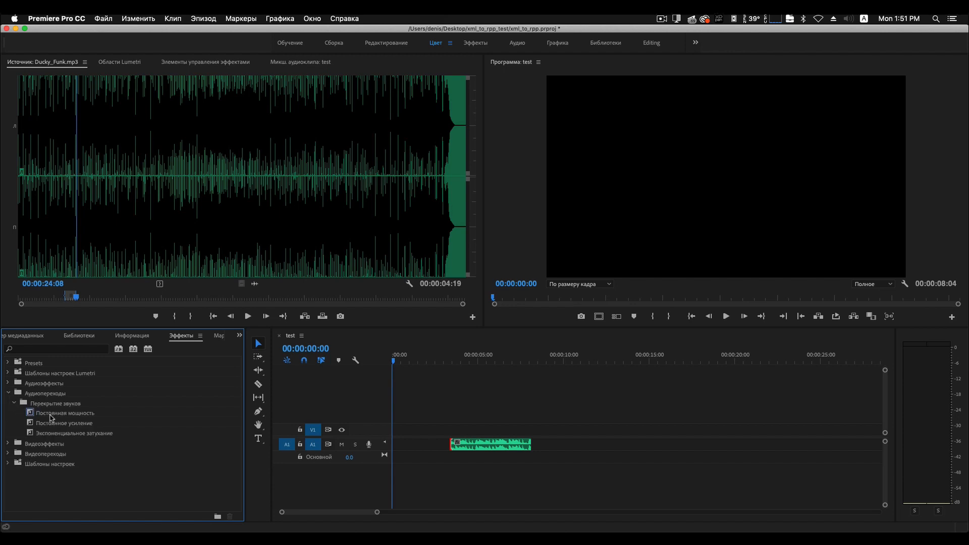
{"action": "left_click_drag", "start_coordinate": [50, 417], "coordinate": [454, 446]}
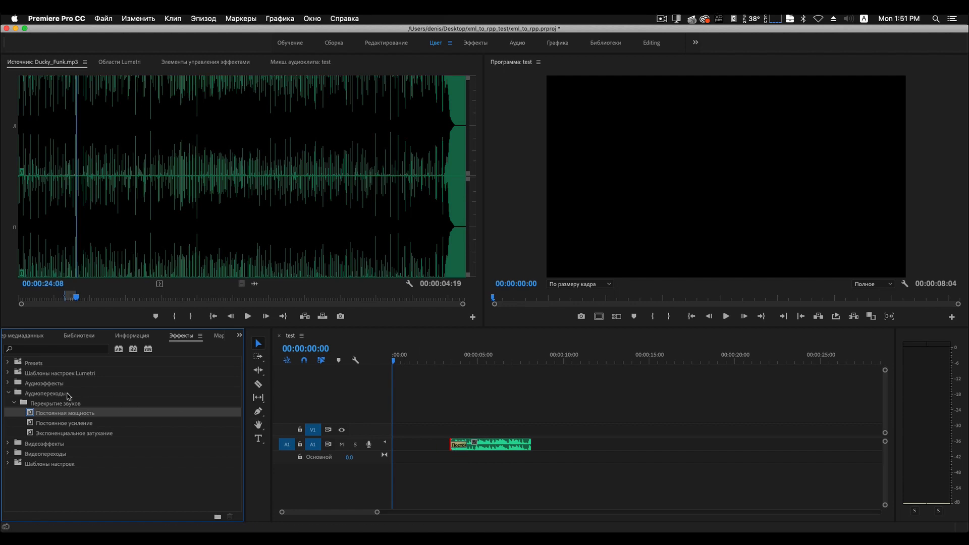
{"action": "left_click_drag", "start_coordinate": [59, 415], "coordinate": [529, 445]}
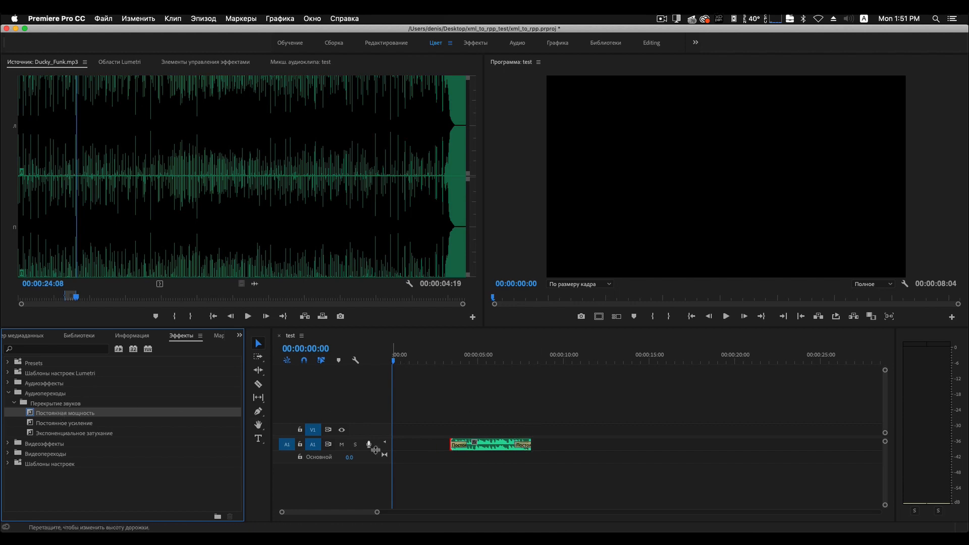
Increase the height of track A1 and duplicate its clip further along the track, starting at about 00:00:11.
{"action": "left_click_drag", "start_coordinate": [375, 449], "coordinate": [375, 463]}
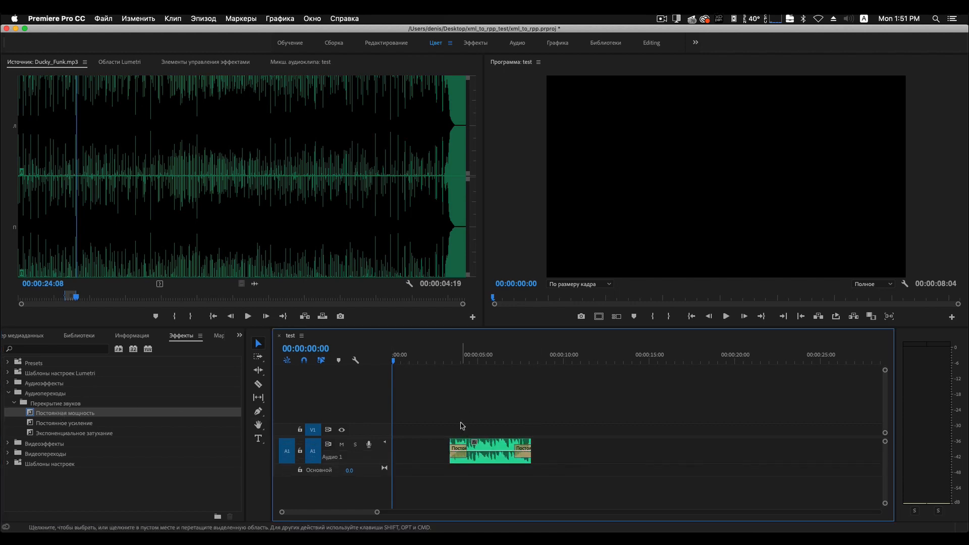
{"action": "left_click", "coordinate": [487, 447]}
{"action": "left_click_drag", "start_coordinate": [485, 446], "coordinate": [615, 448]}
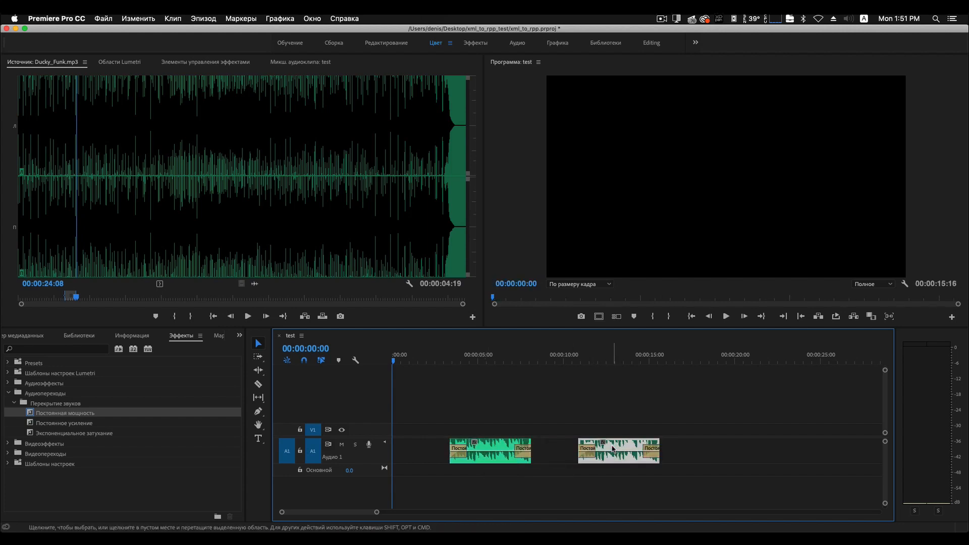
Adjust the audio gain of the duplicated clip by 10 dB and deselect it.
{"action": "right_click", "coordinate": [622, 446]}
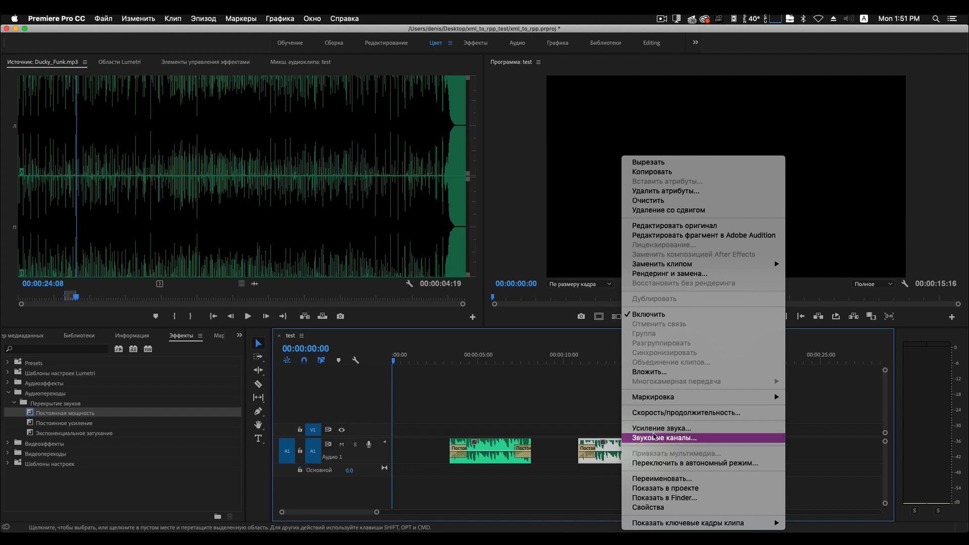
{"action": "left_click", "coordinate": [661, 429]}
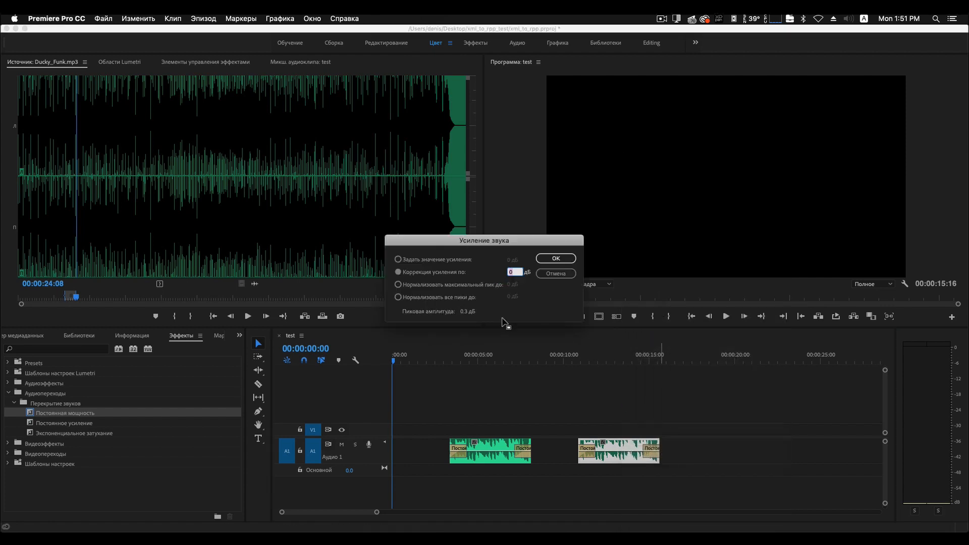
{"action": "type", "text": "10"}
{"action": "left_click", "coordinate": [555, 258]}
{"action": "left_click", "coordinate": [599, 389]}
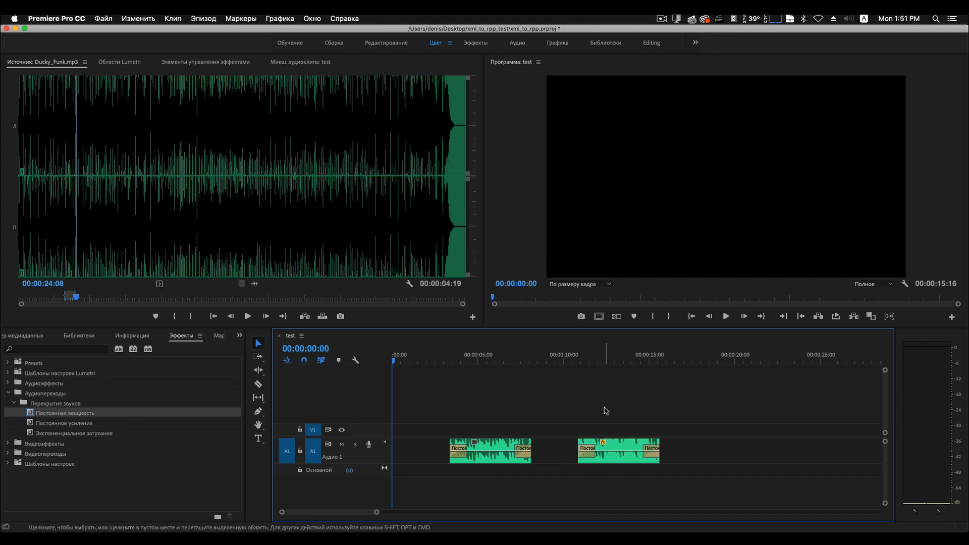
Show the project items again and import Nostalgia-Road.wav from the fb-muz folder.
{"action": "left_click", "coordinate": [240, 336]}
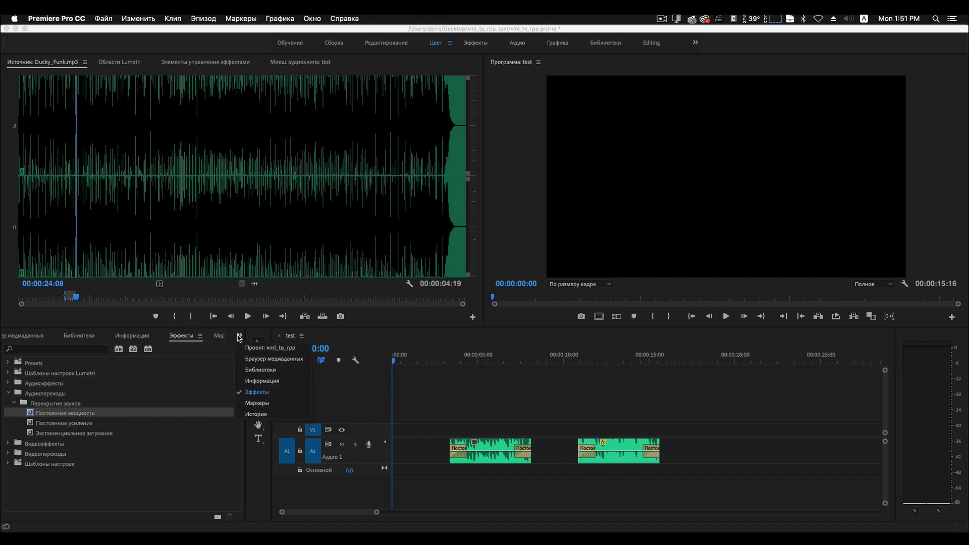
{"action": "left_click", "coordinate": [253, 348]}
{"action": "mouse_move", "coordinate": [888, 527]}
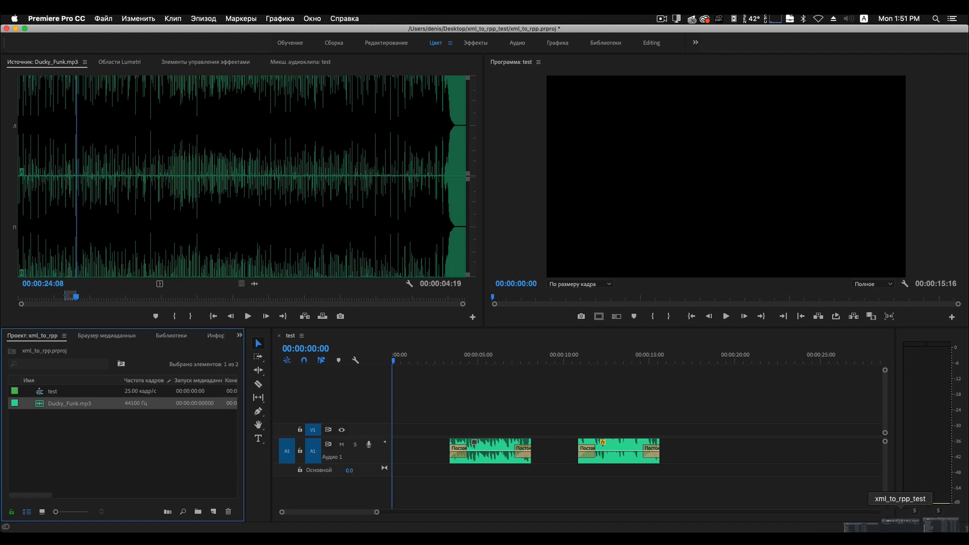
{"action": "left_click", "coordinate": [879, 527]}
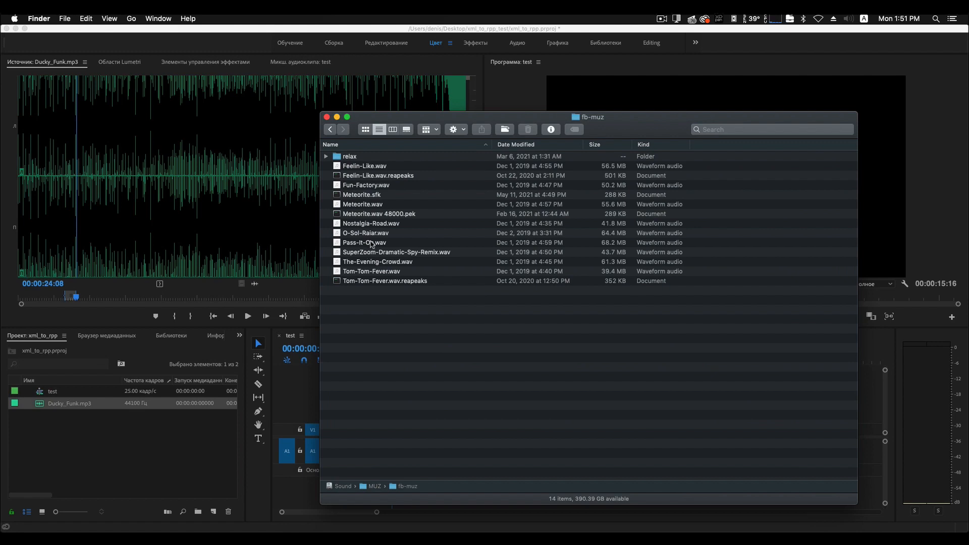
{"action": "left_click", "coordinate": [371, 244]}
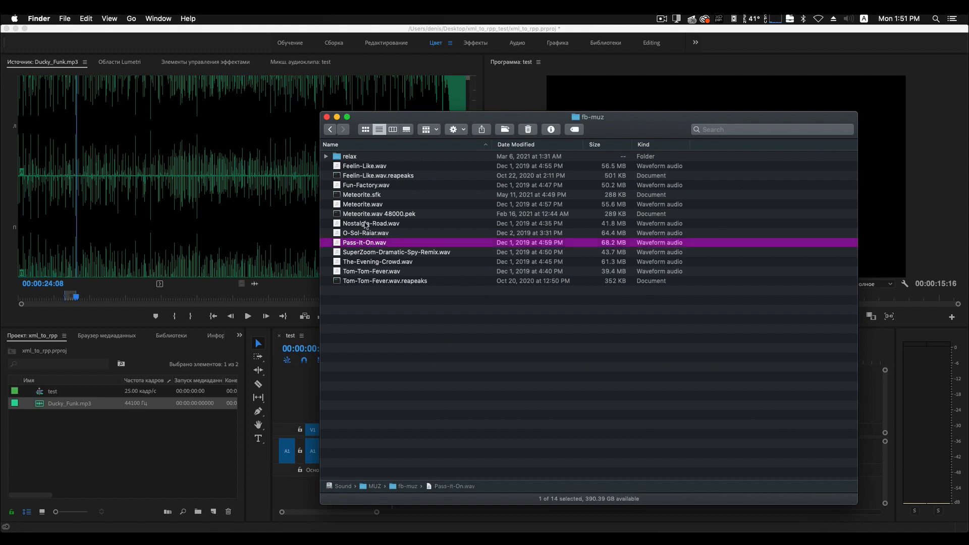
{"action": "left_click_drag", "start_coordinate": [366, 226], "coordinate": [127, 449]}
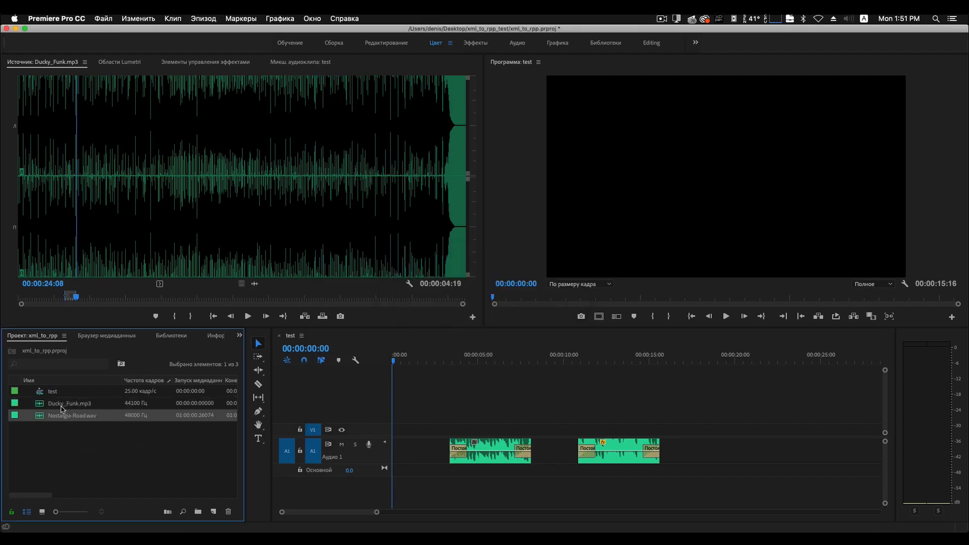
Open Nostalgia-Road.wav in the source monitor, preview the start of its loud section and mark the In point at 00:00:09:23.
{"action": "double_click", "coordinate": [41, 419]}
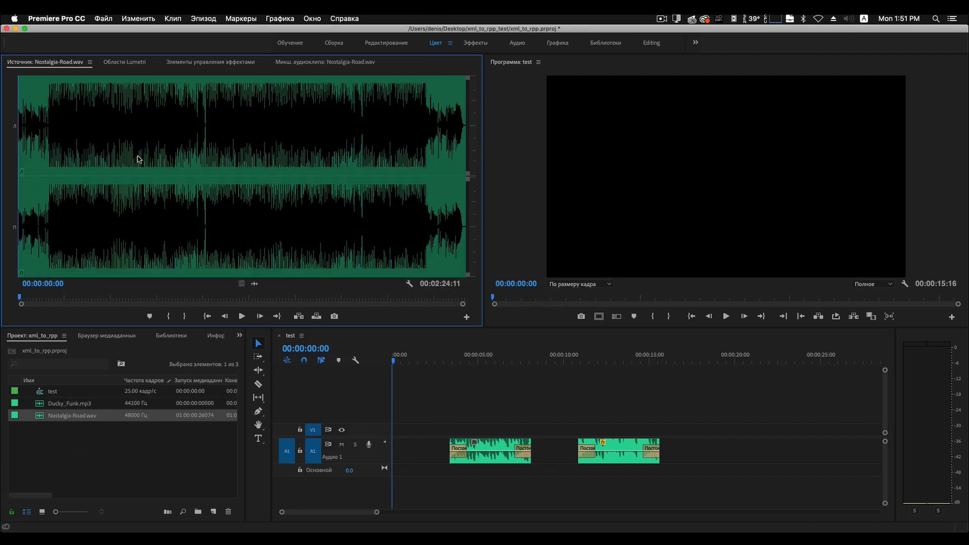
{"action": "left_click", "coordinate": [49, 136]}
{"action": "key", "text": "space"}
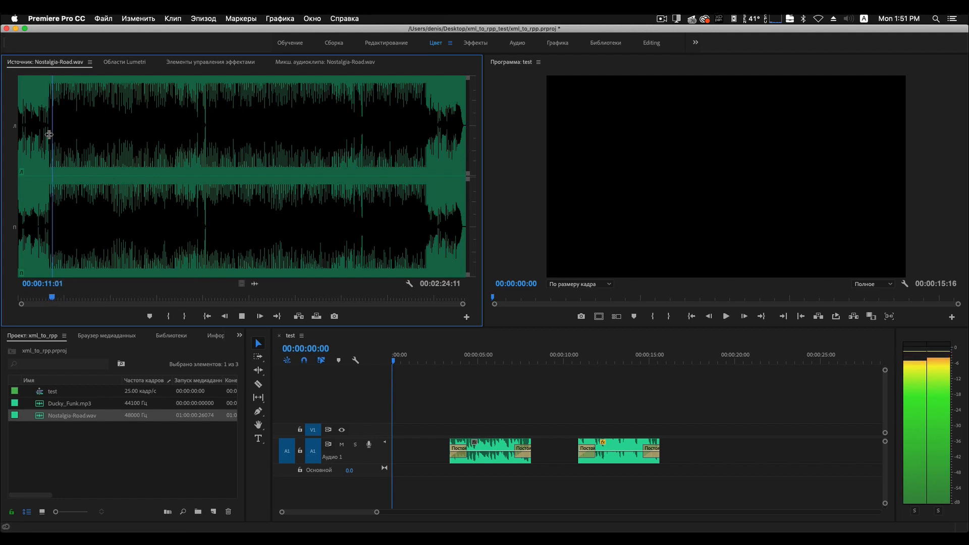
{"action": "key", "text": "space"}
{"action": "left_click", "coordinate": [48, 135]}
{"action": "left_click", "coordinate": [169, 316]}
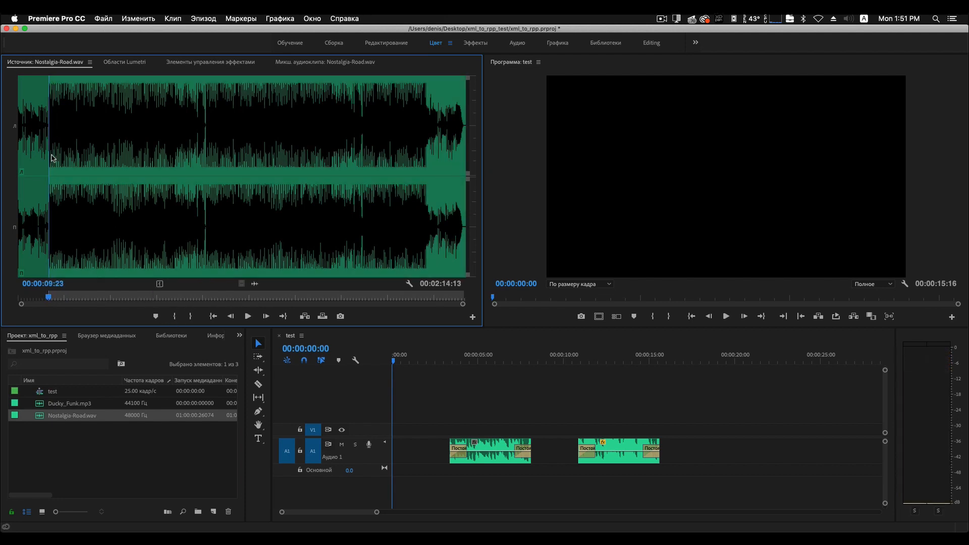
Mark the Out point at 00:00:13:12 and place the audio excerpt on track A1, starting at about 00:00:18.
{"action": "left_click", "coordinate": [59, 121]}
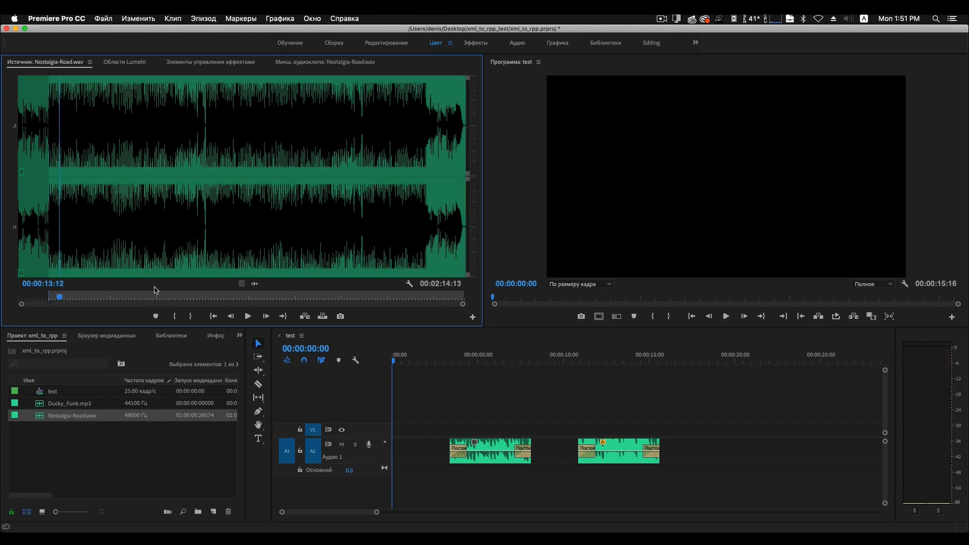
{"action": "left_click", "coordinate": [190, 317]}
{"action": "left_click_drag", "start_coordinate": [253, 284], "coordinate": [699, 462]}
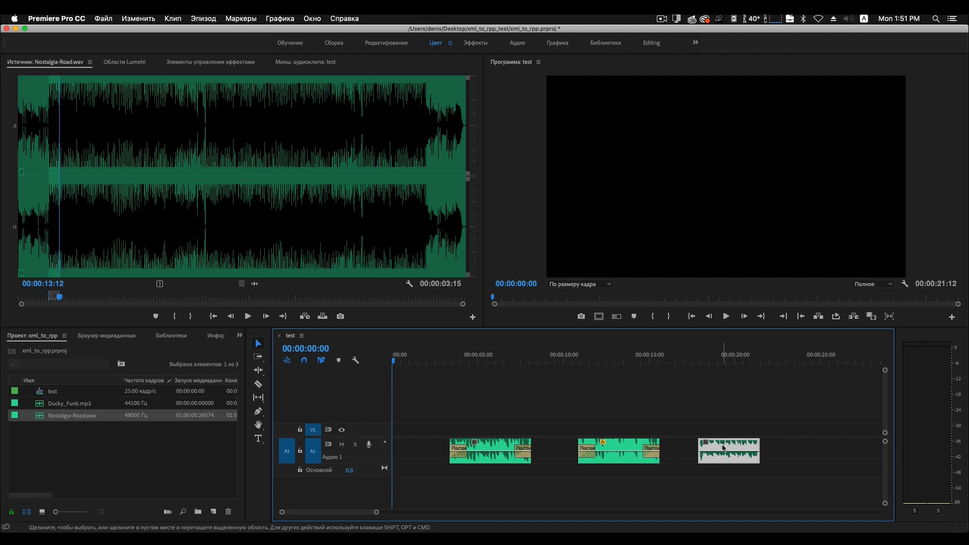
Duplicate the Nostalgia-Road clip on A1 to start at about 00:00:23 and disable the copy.
{"action": "left_click_drag", "start_coordinate": [722, 447], "coordinate": [814, 448]}
{"action": "right_click", "coordinate": [813, 448]}
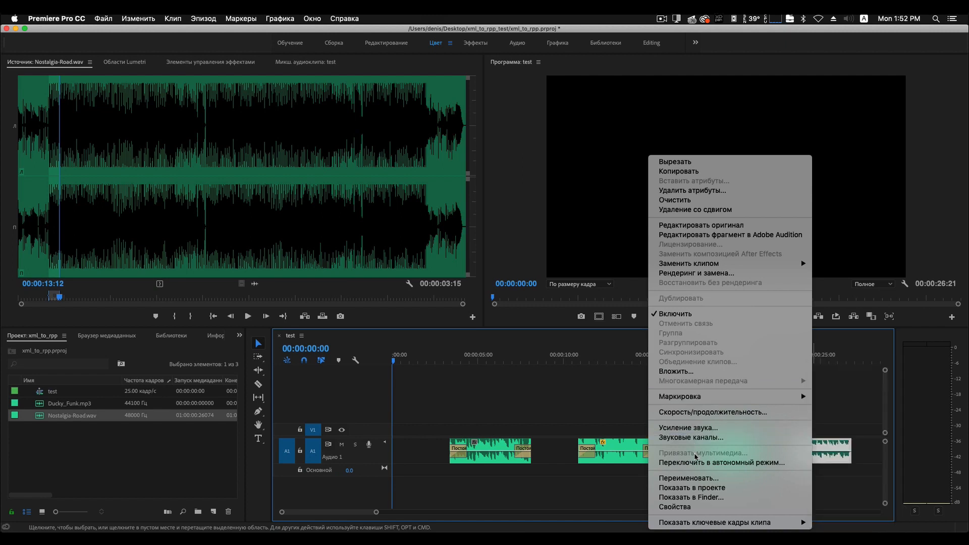
{"action": "left_click", "coordinate": [694, 313]}
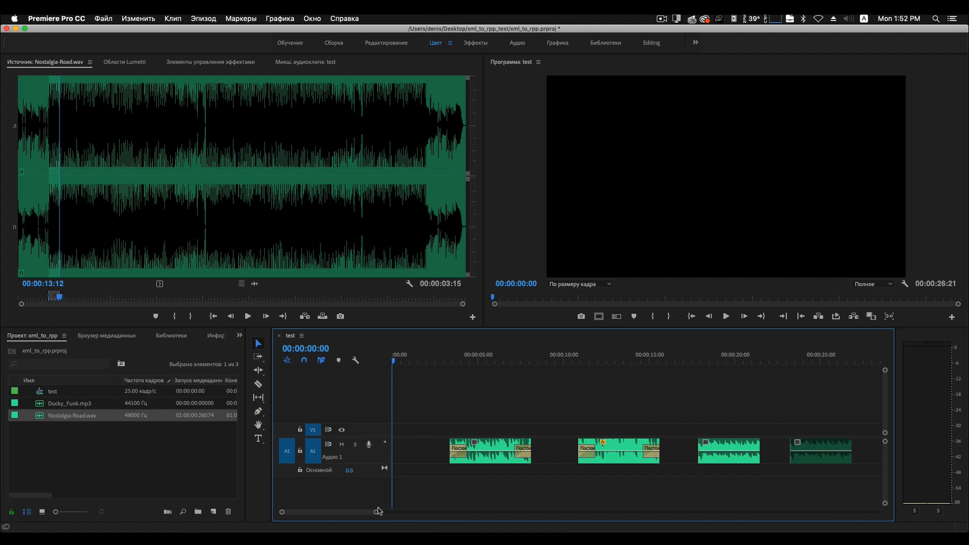
Export the test sequence as Final Cut Pro XML, saved as test.xml in the xml_to_rpp_test folder.
{"action": "left_click_drag", "start_coordinate": [377, 511], "coordinate": [459, 511]}
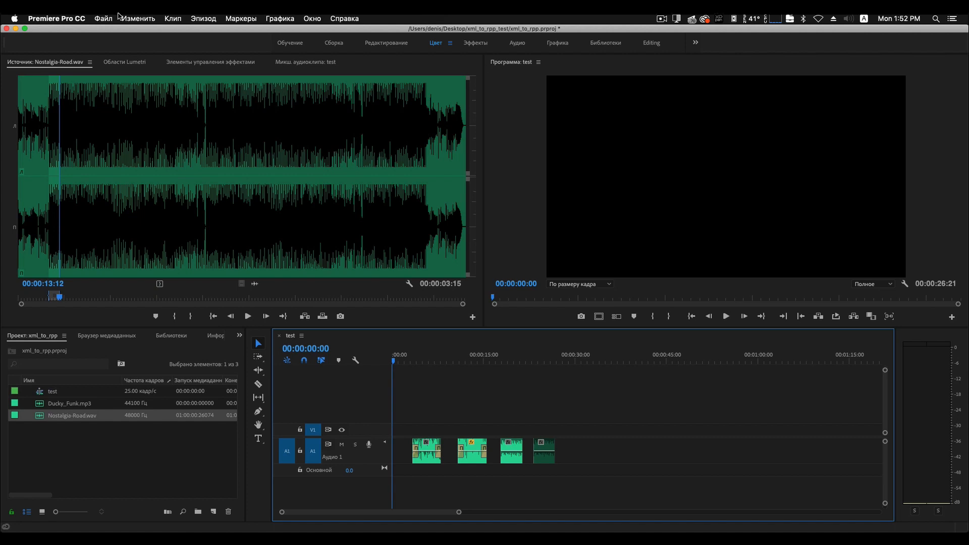
{"action": "left_click", "coordinate": [103, 19]}
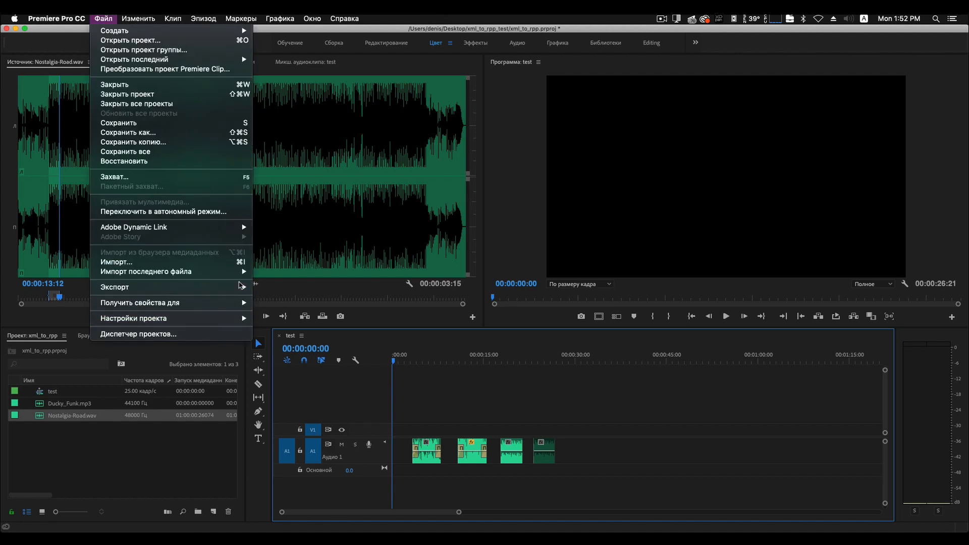
{"action": "mouse_move", "coordinate": [241, 288]}
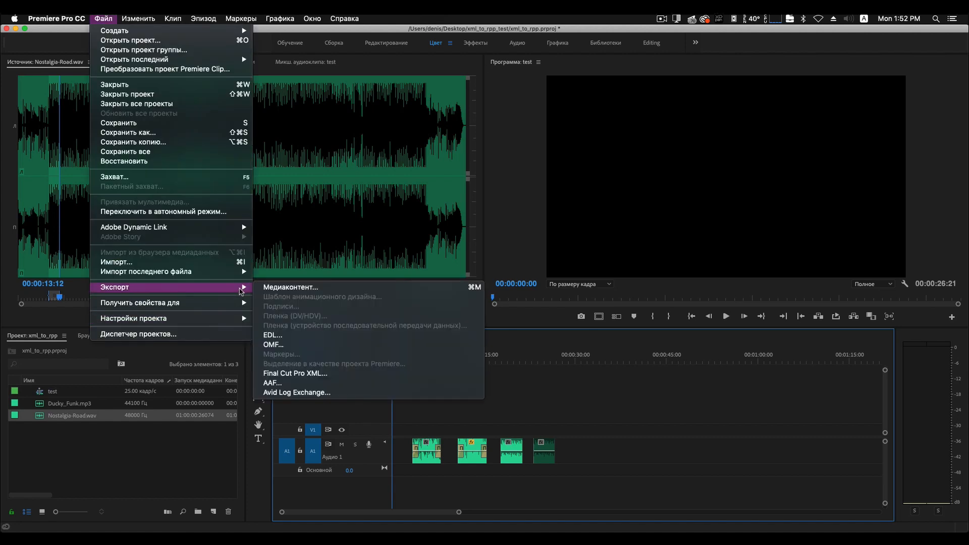
{"action": "left_click", "coordinate": [309, 373]}
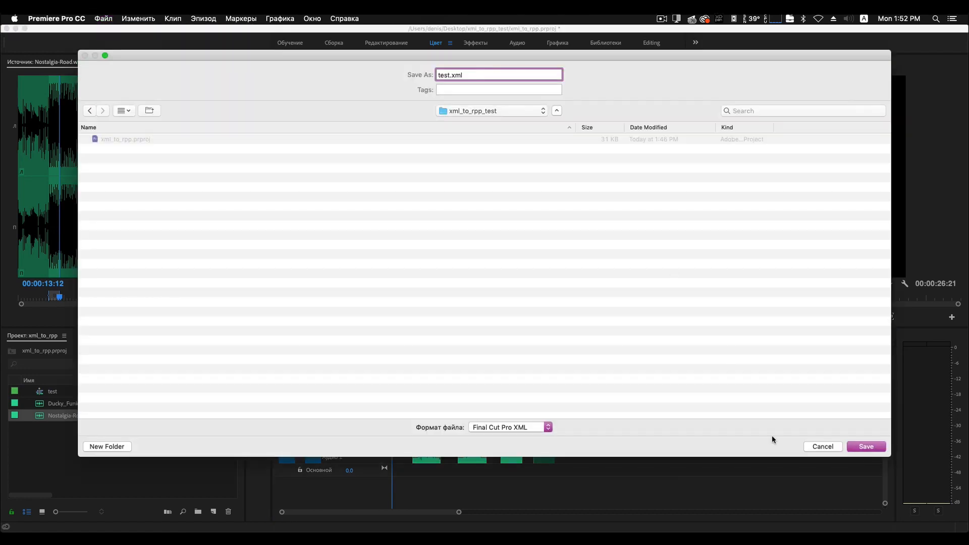
{"action": "left_click", "coordinate": [859, 449]}
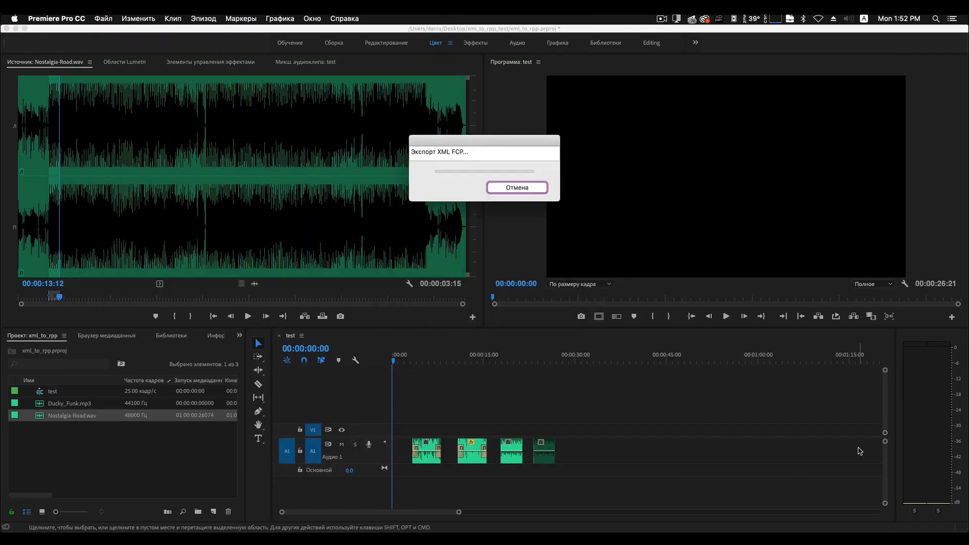
Minimize Premiere Pro and the fb-muz folder, and arrange the xml_to_rpp_test folder beside the XML to RPP converter window.
{"action": "left_click", "coordinate": [15, 28]}
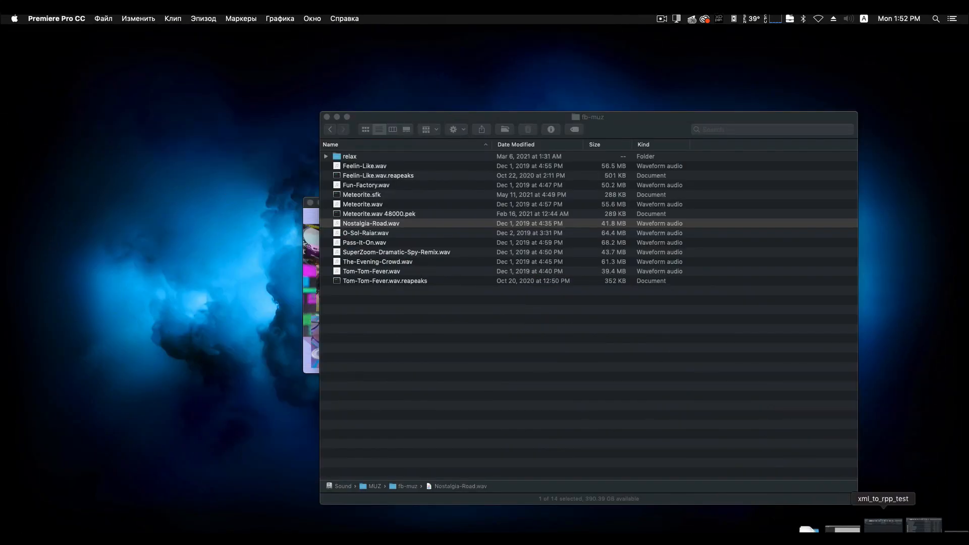
{"action": "left_click", "coordinate": [876, 526]}
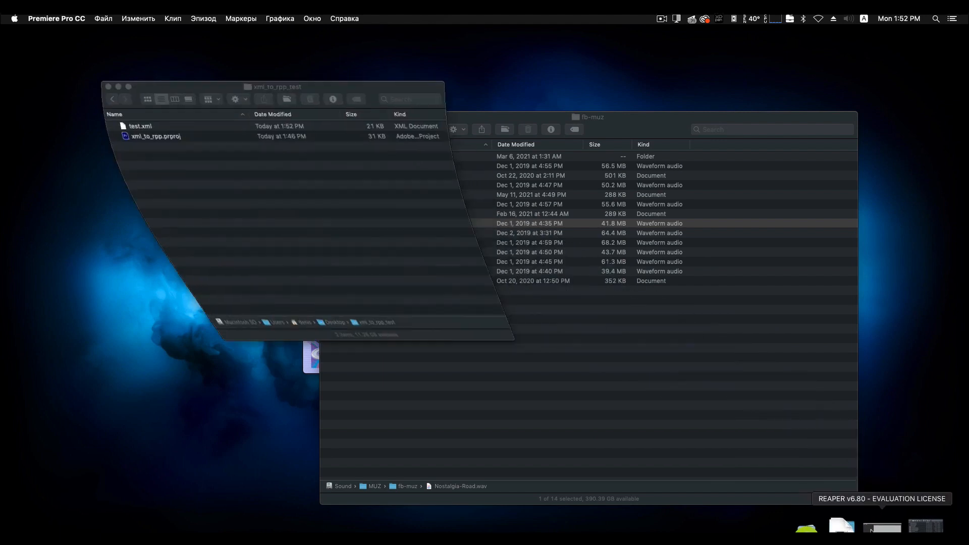
{"action": "left_click", "coordinate": [132, 129]}
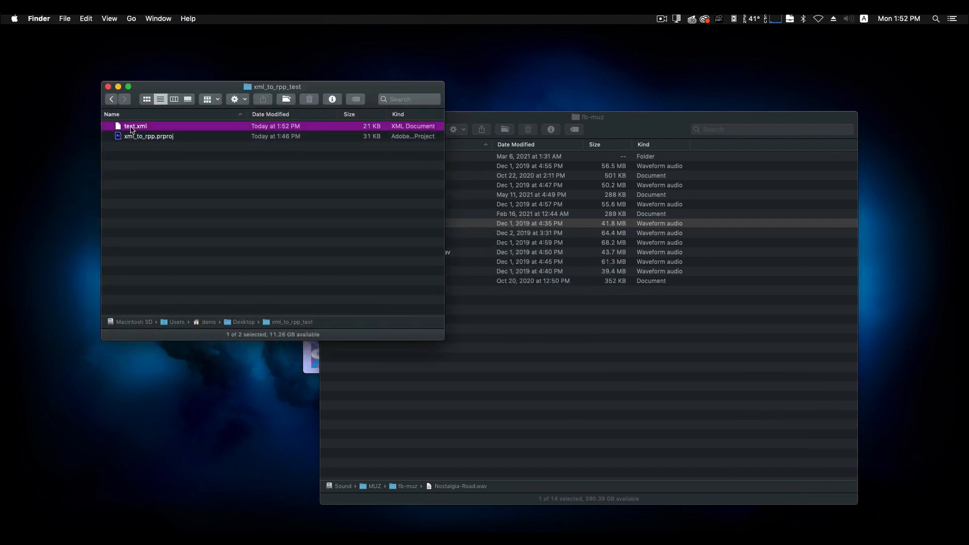
{"action": "left_click_drag", "start_coordinate": [162, 89], "coordinate": [126, 113]}
{"action": "left_click", "coordinate": [445, 122]}
{"action": "left_click", "coordinate": [336, 118]}
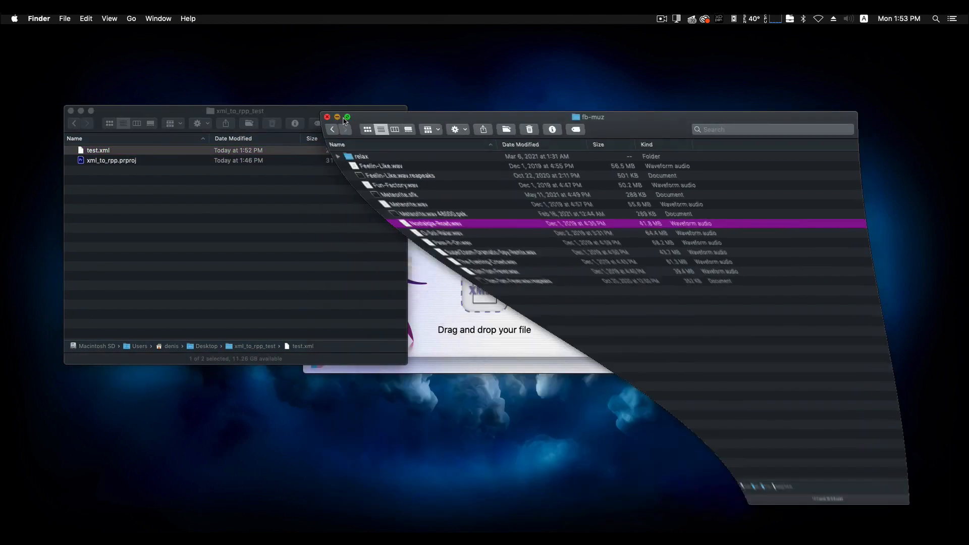
{"action": "left_click_drag", "start_coordinate": [435, 203], "coordinate": [578, 153]}
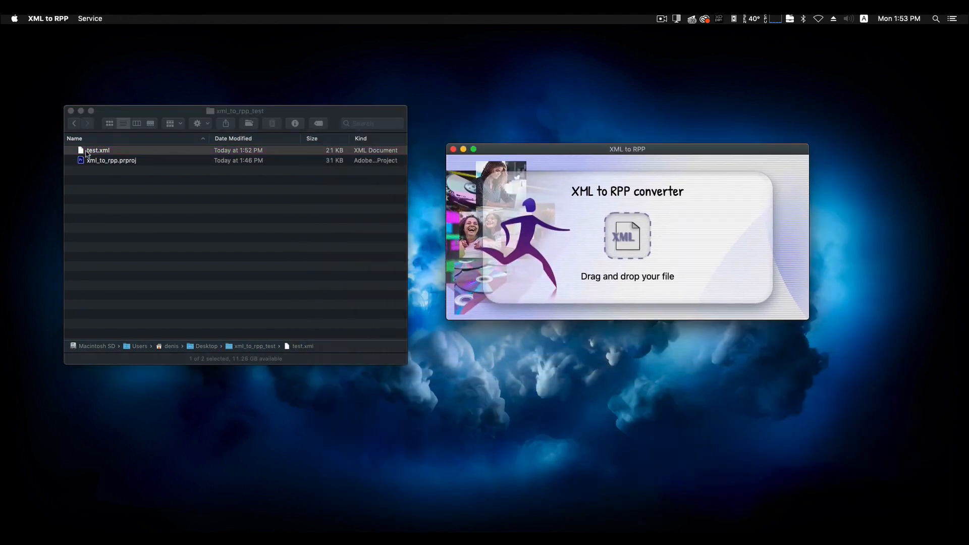
Load test.xml into the XML to RPP converter and export it as test.RPP in the xml_to_rpp_test folder.
{"action": "left_click_drag", "start_coordinate": [88, 154], "coordinate": [644, 241]}
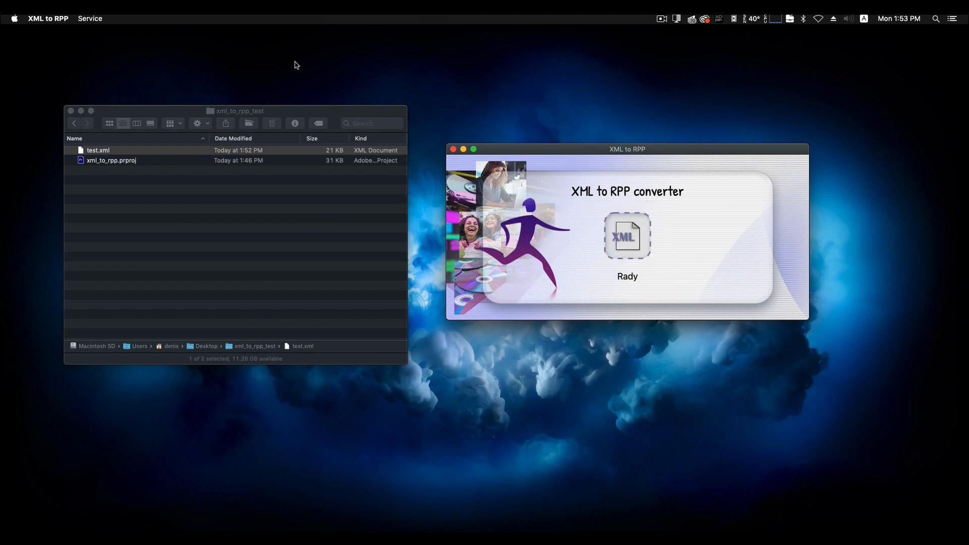
{"action": "left_click", "coordinate": [30, 18]}
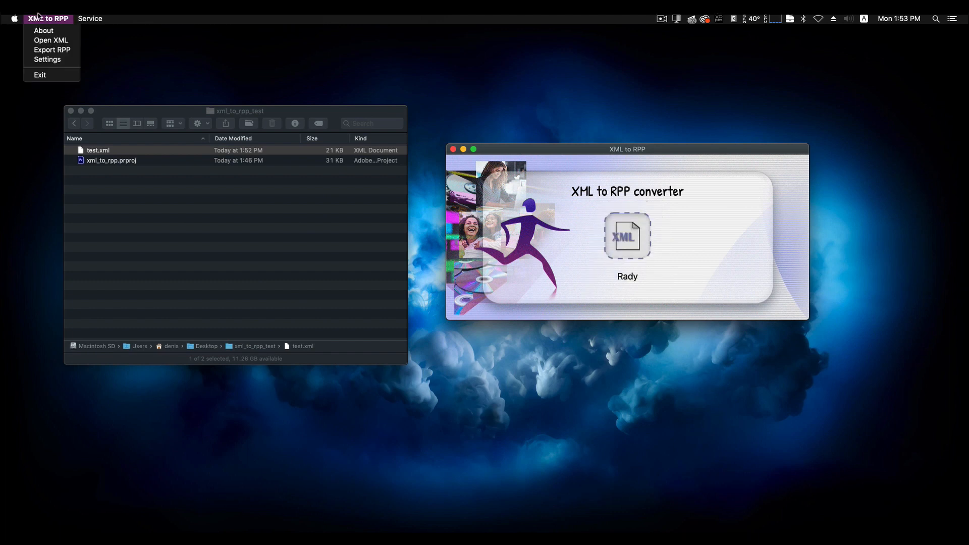
{"action": "left_click", "coordinate": [47, 50]}
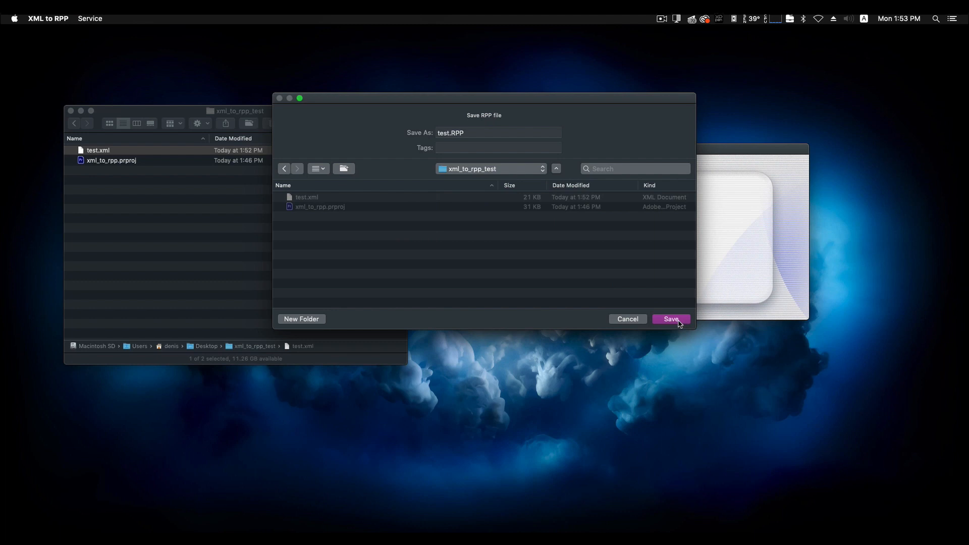
{"action": "left_click", "coordinate": [677, 320]}
Open the converted test.RPP in Reaper and place the edit cursor at 0:11.000, the start of the second item.
{"action": "left_click", "coordinate": [114, 222]}
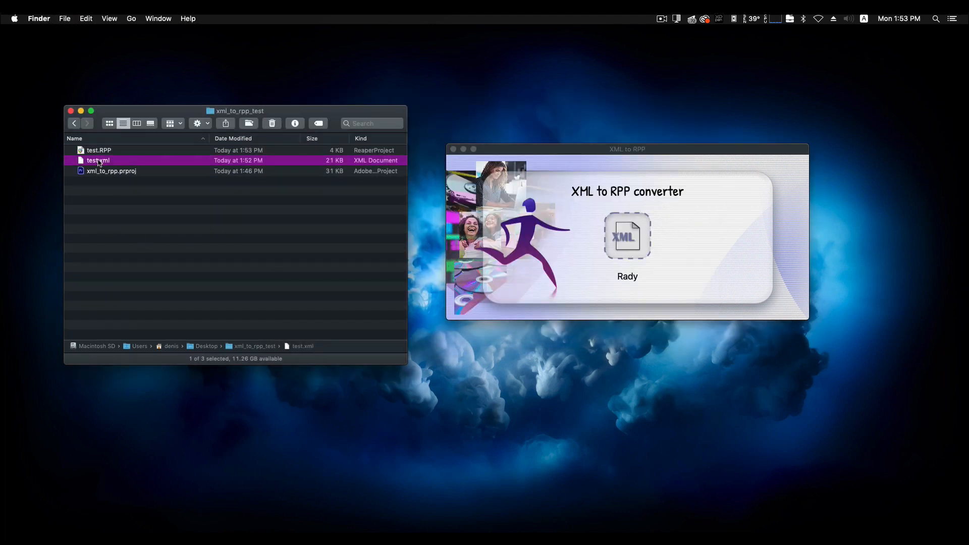
{"action": "left_click", "coordinate": [115, 210]}
{"action": "double_click", "coordinate": [98, 151]}
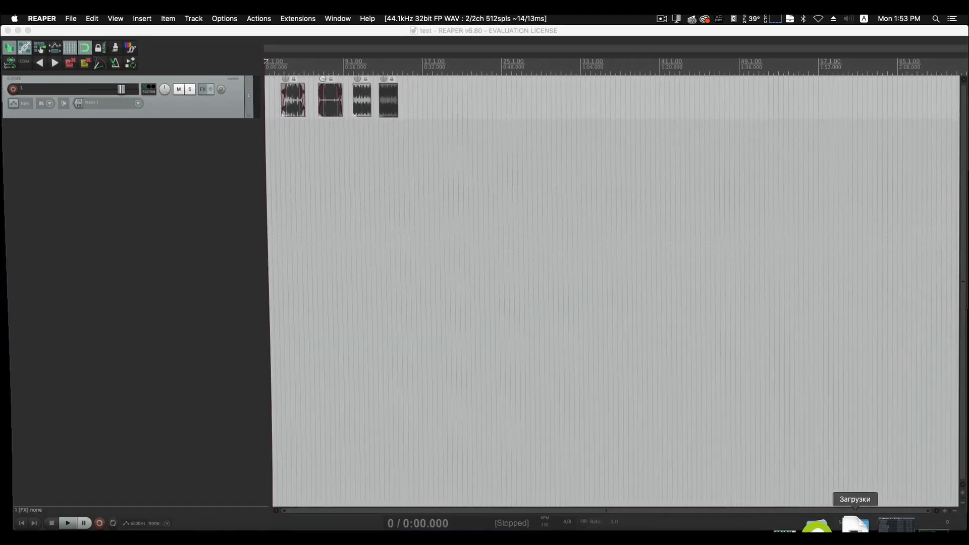
{"action": "left_click", "coordinate": [319, 67]}
{"action": "scroll", "coordinate": [319, 67], "scroll_direction": "up", "scroll_amount": 1}
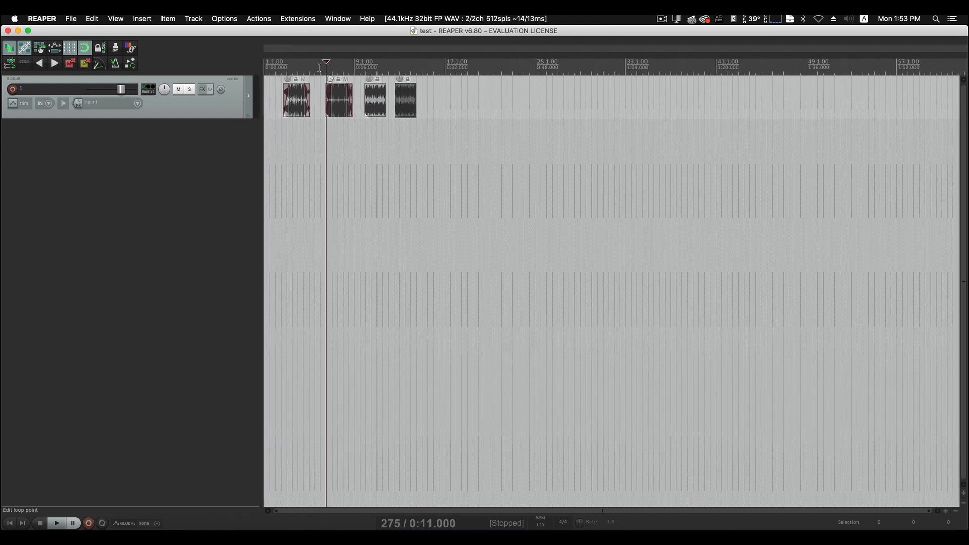
{"action": "scroll", "coordinate": [361, 89], "scroll_direction": "up", "scroll_amount": 6}
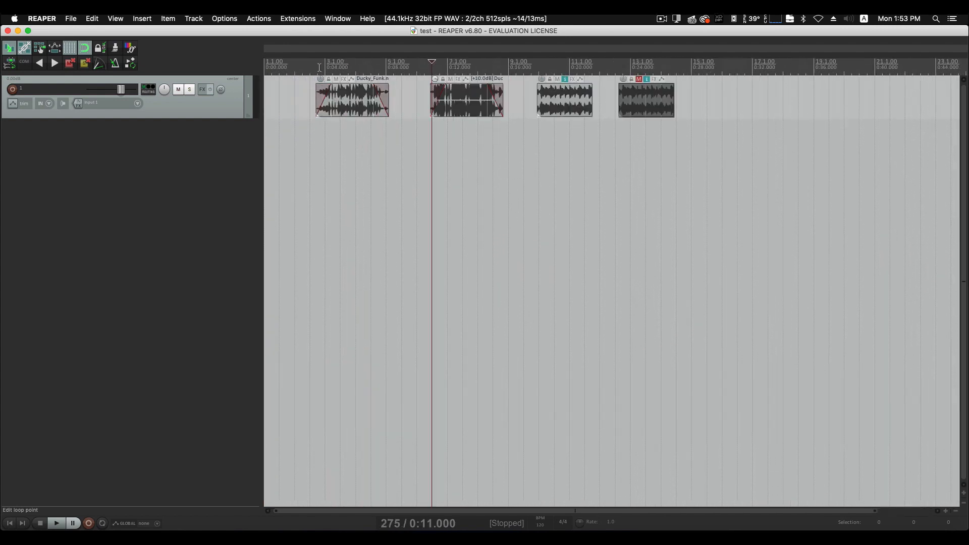